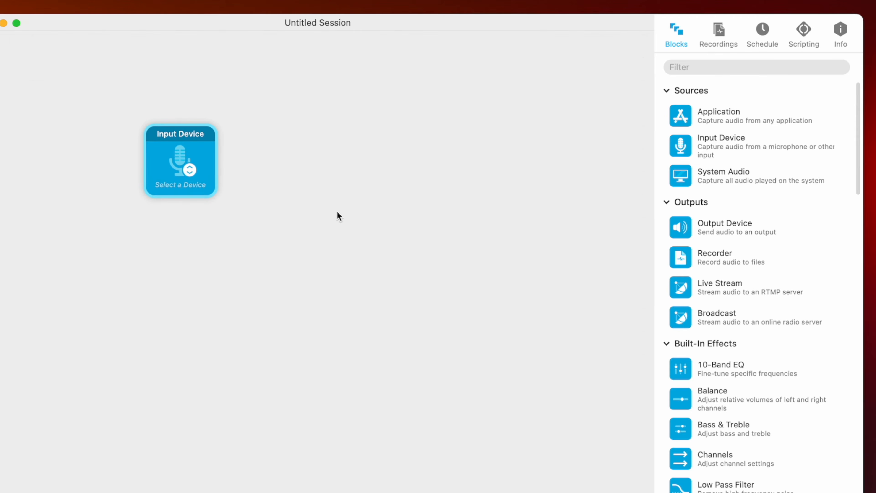
- Set the Input Device block's audio device to MixPre-3 II with both its left and right channels on 1
left_click(182, 170)
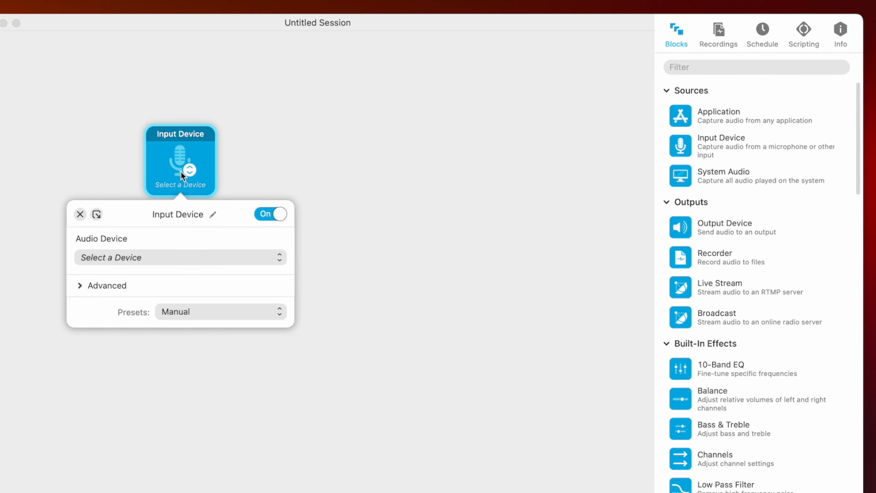
left_click(174, 262)
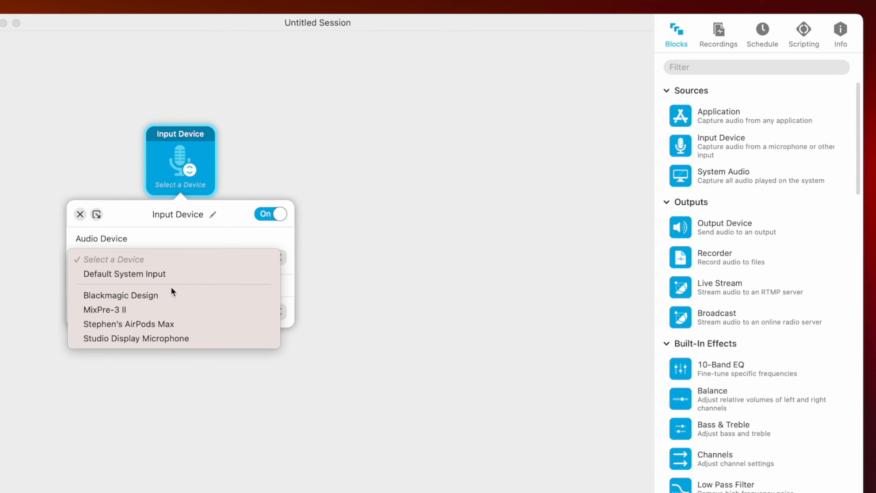
left_click(171, 313)
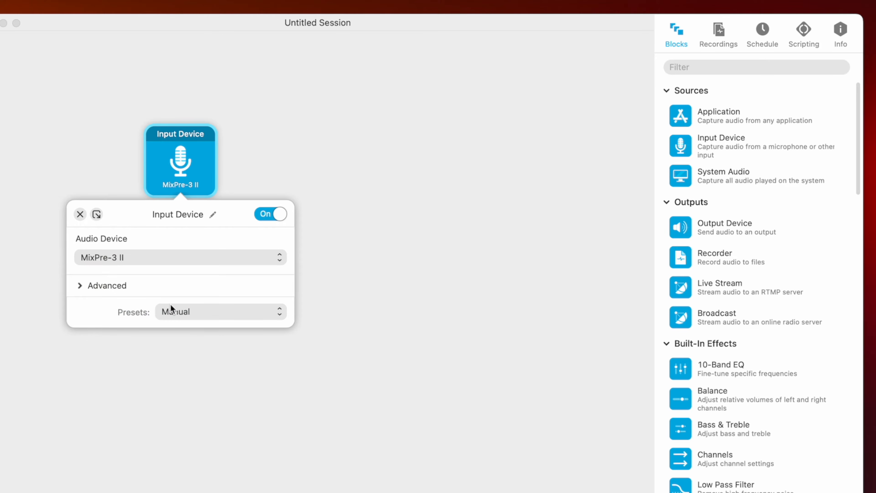
left_click(80, 285)
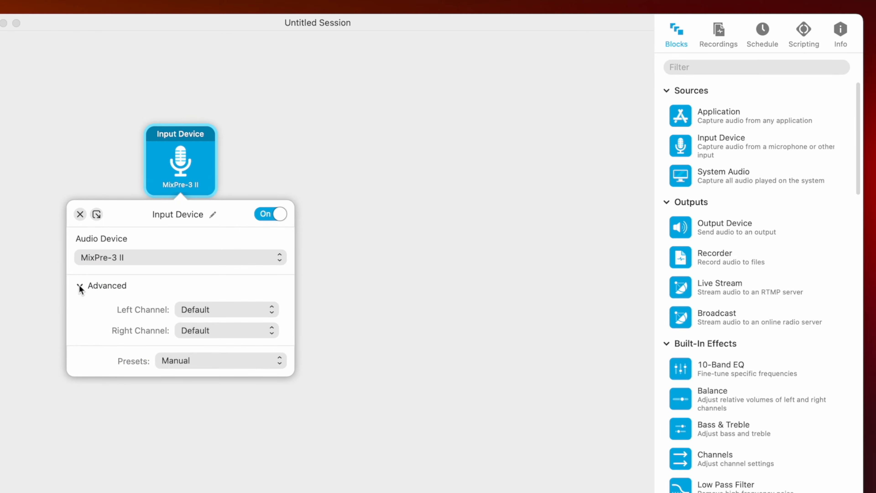
left_click(225, 312)
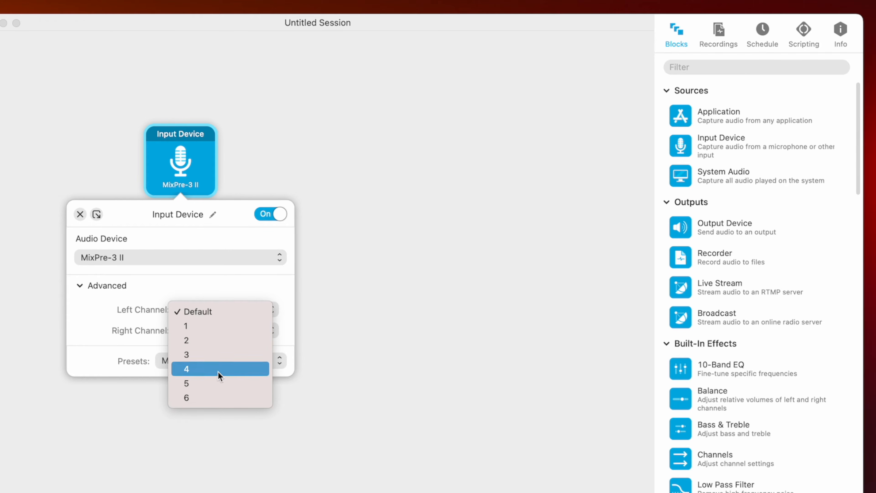
left_click(218, 331)
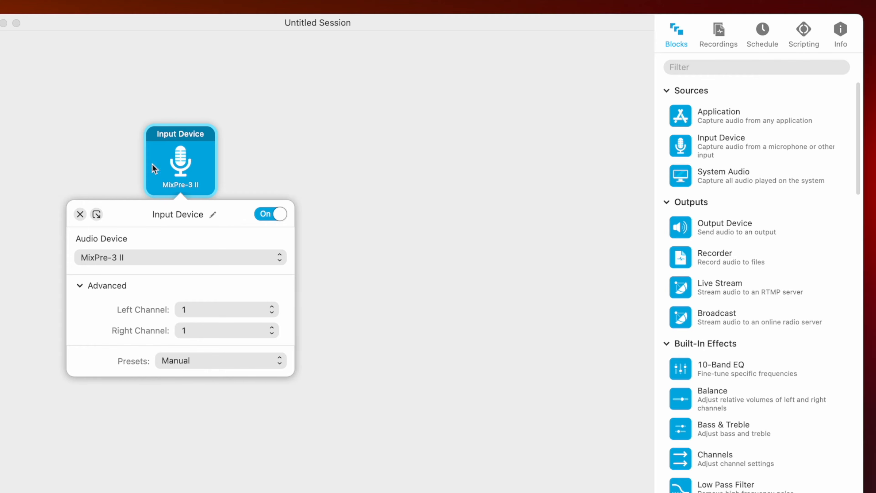
left_click(355, 145)
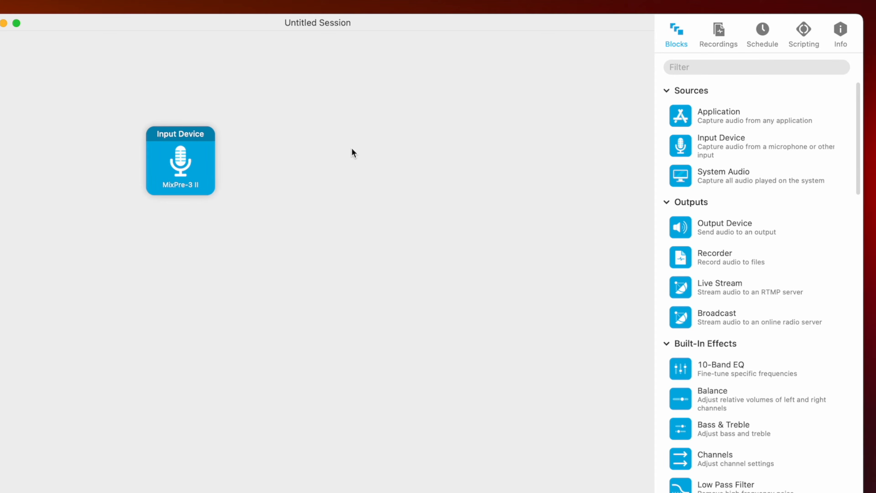
- Add a Peak/RMS Meters block after the Input Device and a Recorder block after the meter
scroll(767, 311, "down", 6)
scroll(755, 211, "down", 1)
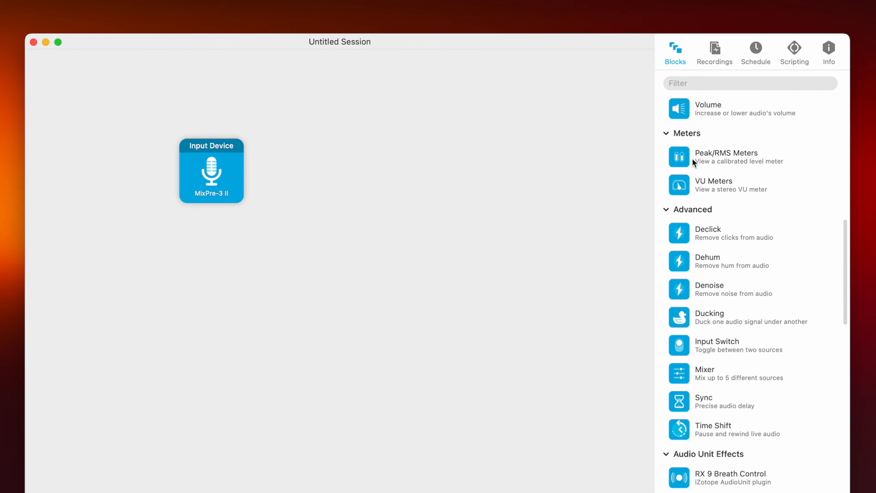
left_click_drag(677, 158, 553, 145)
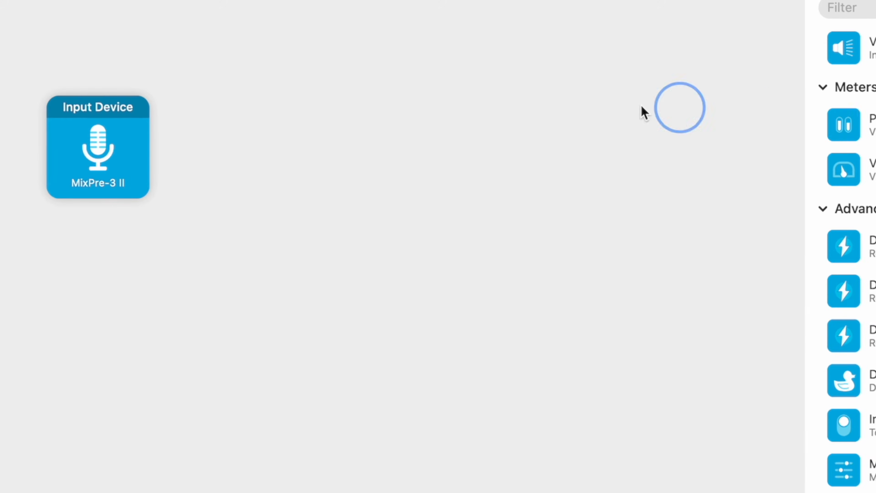
mouse_move(644, 112)
left_mouse_down()
mouse_move(264, 157)
mouse_move(274, 165)
mouse_move(257, 159)
left_mouse_up()
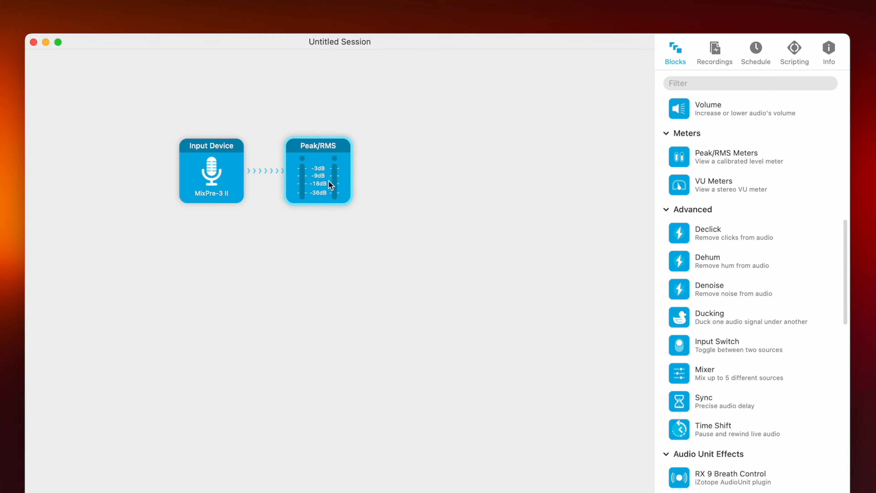
scroll(748, 152, "up", 10)
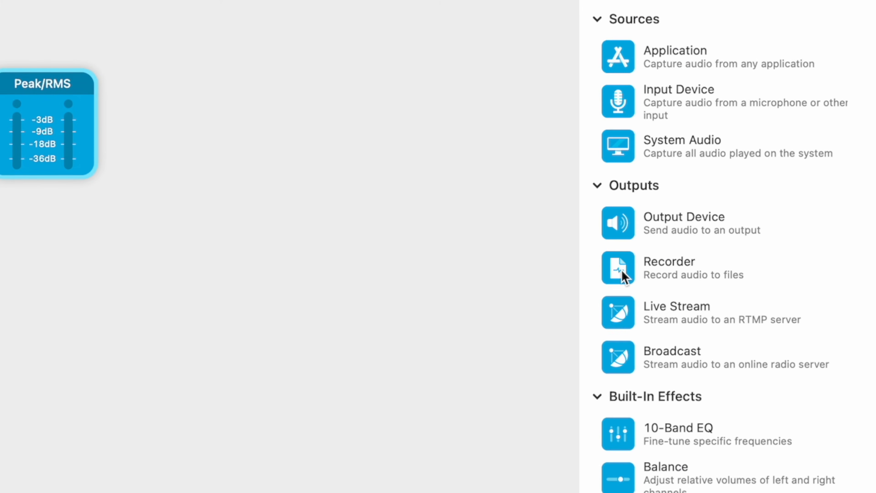
left_click_drag(620, 269, 281, 137)
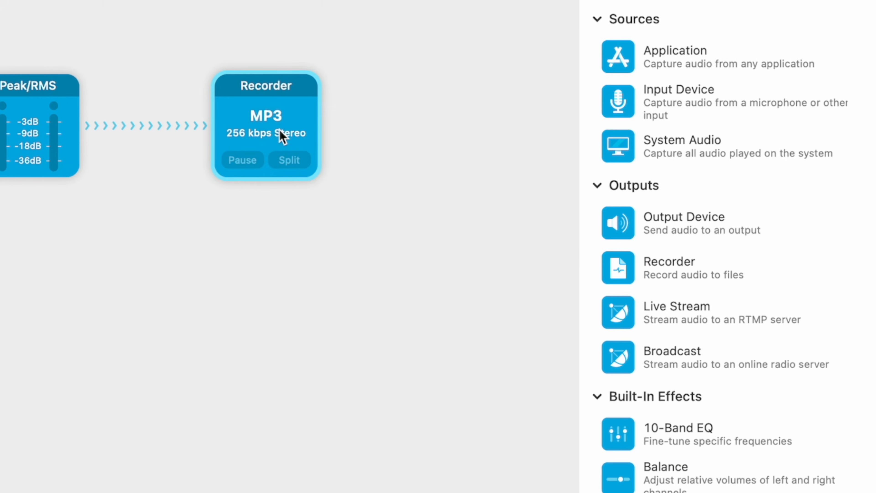
- Name the Recorder's file "Custom File" and browse for another save folder
left_click(255, 110)
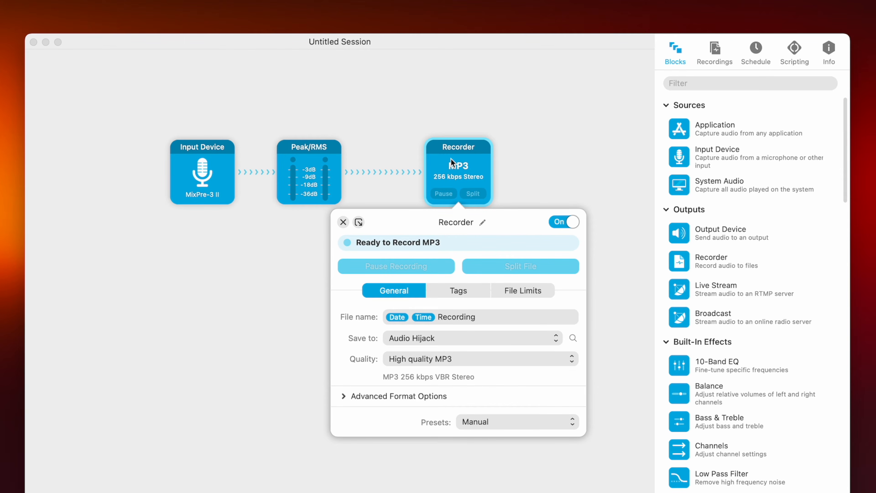
left_click(479, 317)
type("Custom File")
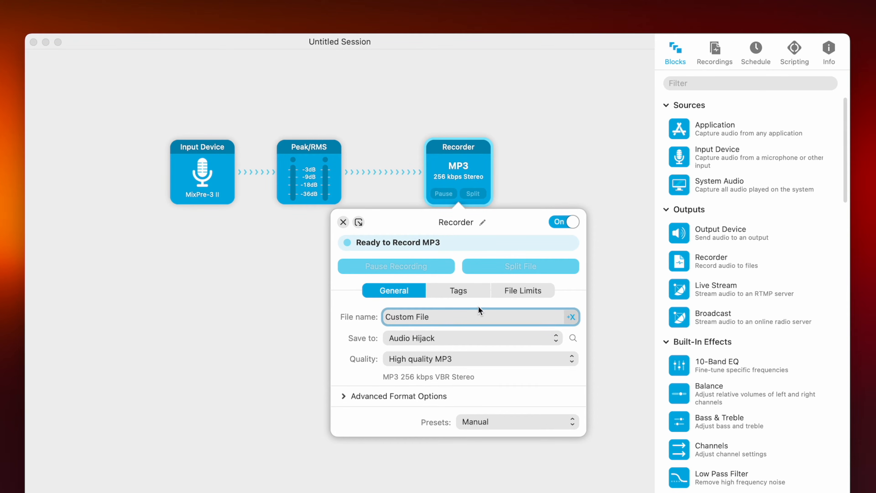
left_click(529, 335)
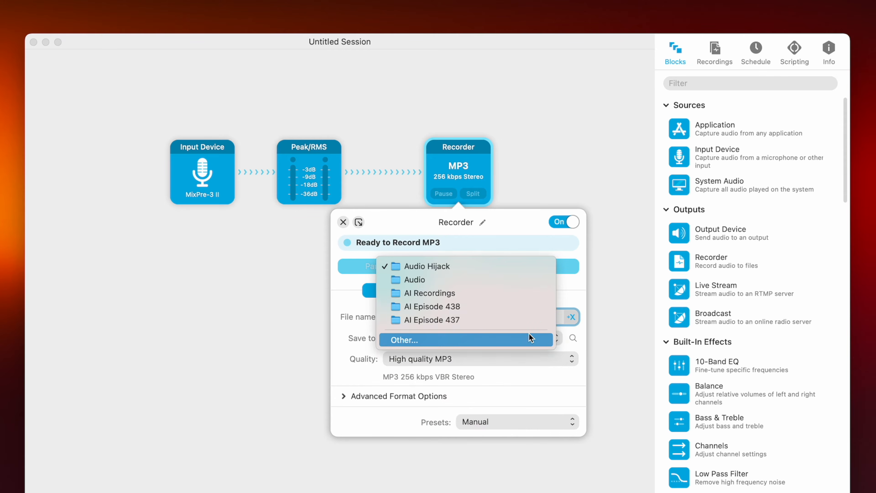
left_click(527, 336)
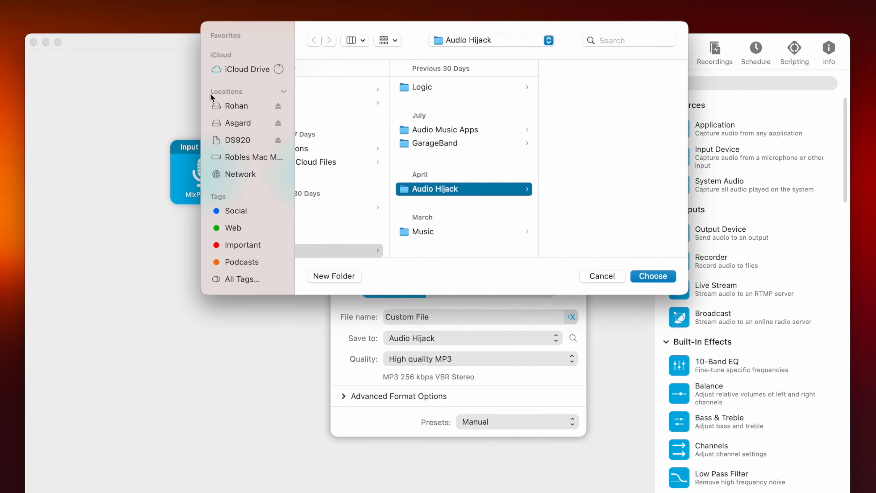
- Set the Recorder to a custom quality using WAV format, 24 Bit type and a 48.0 kHz sample rate
left_click(501, 359)
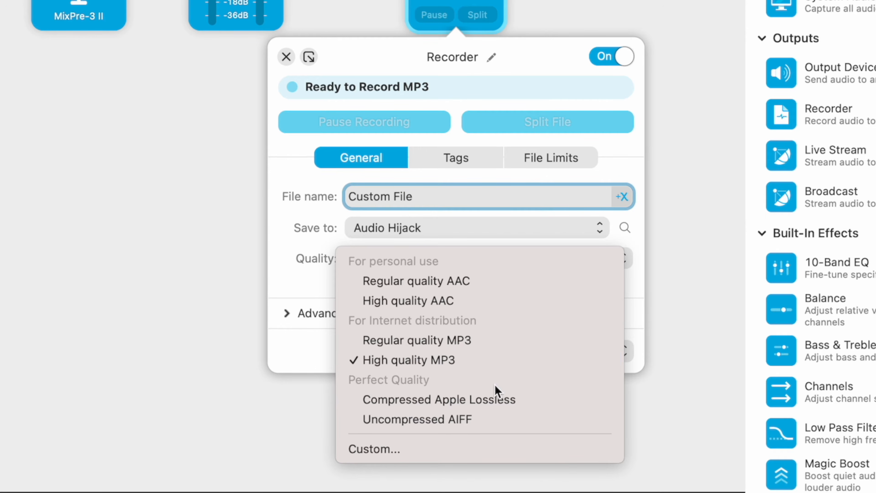
left_click(481, 448)
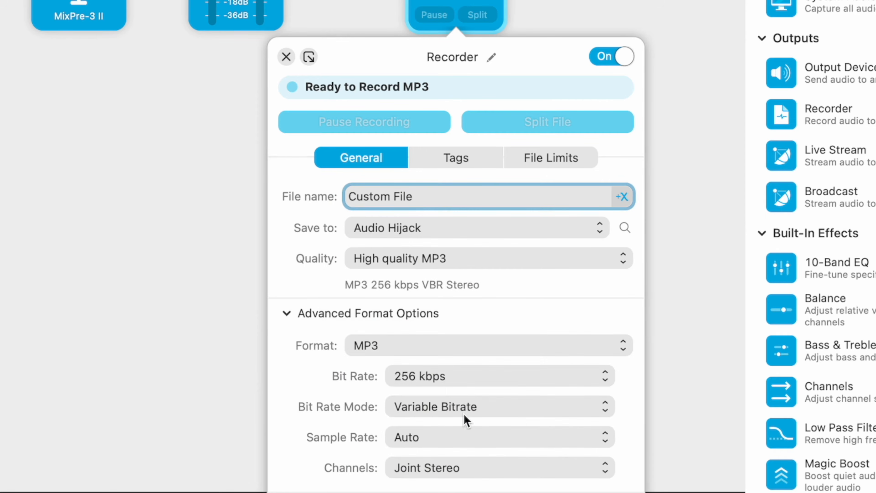
left_click(413, 348)
left_click(413, 442)
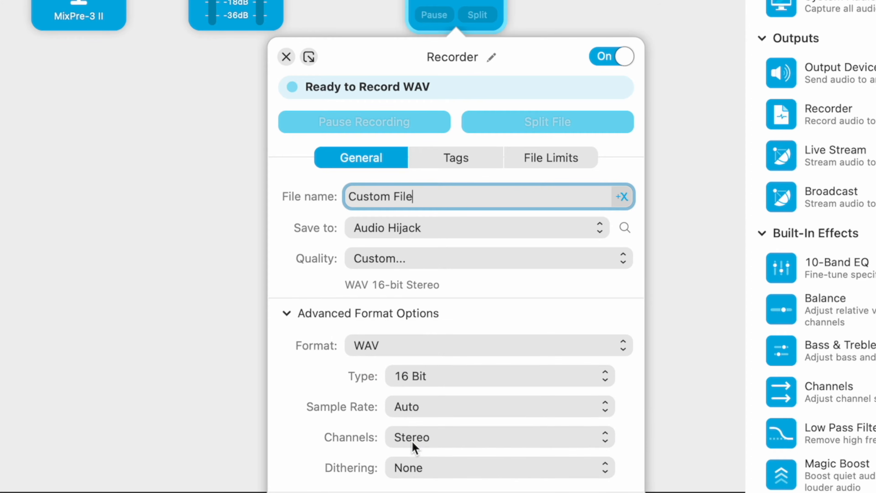
left_click(414, 376)
left_click(417, 397)
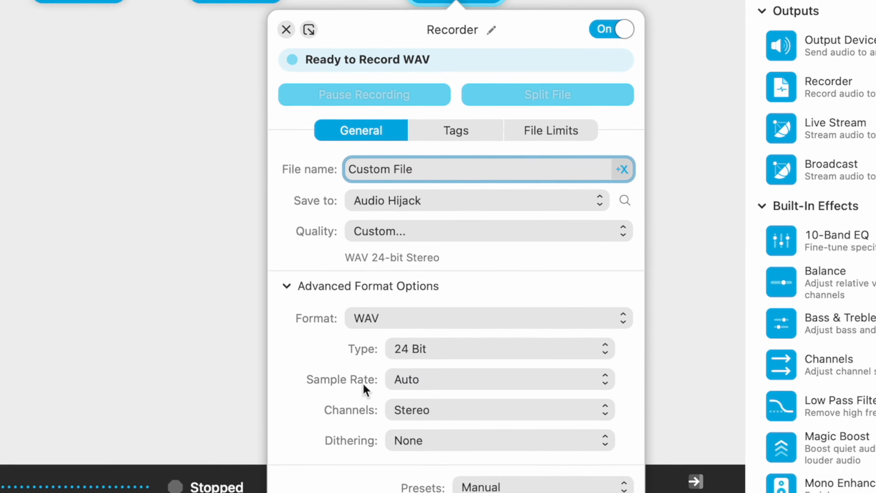
left_click(505, 409)
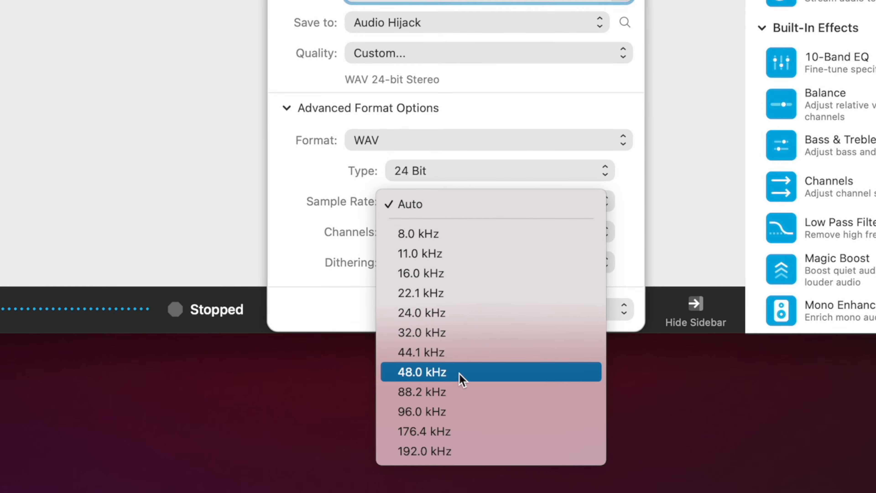
left_click(441, 374)
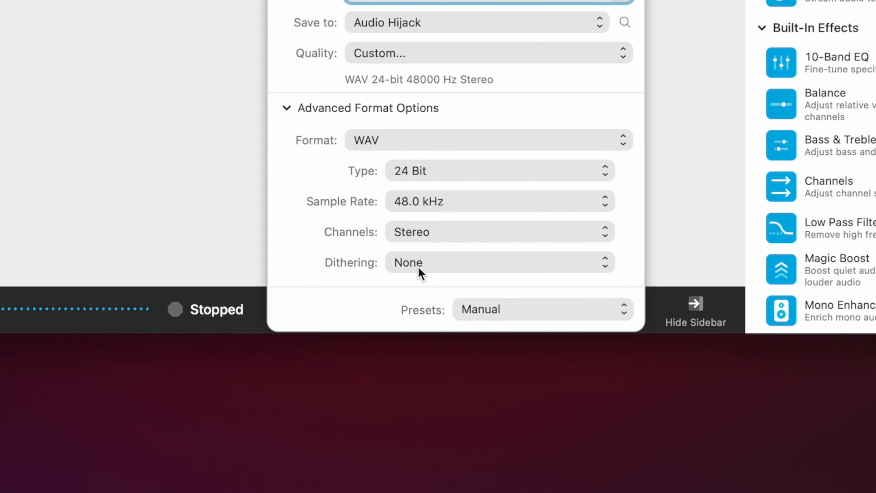
left_click(155, 93)
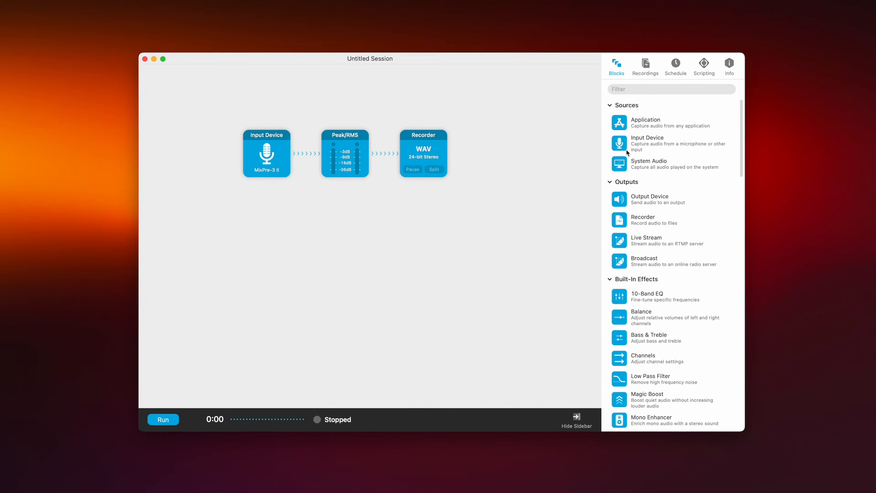
- Add a second Input Device block below the first and set its audio device to MixPre-3 II
left_click_drag(646, 145, 284, 266)
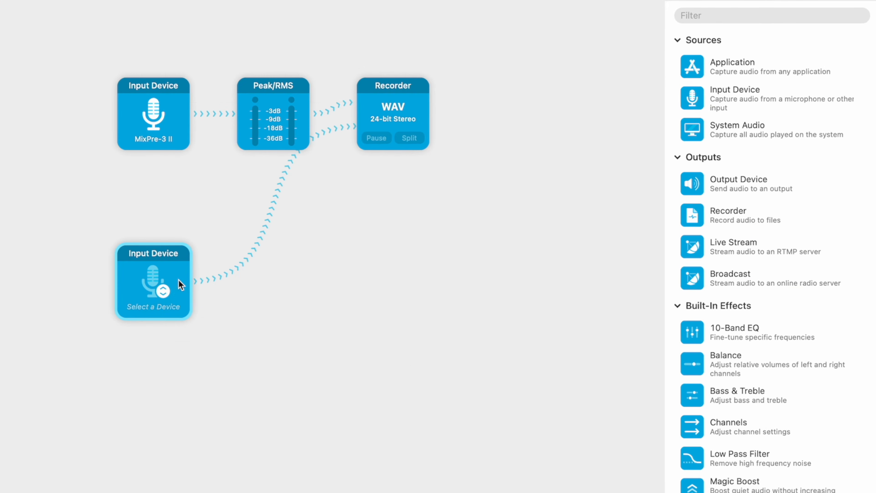
left_click(167, 288)
left_click(131, 379)
left_click(134, 441)
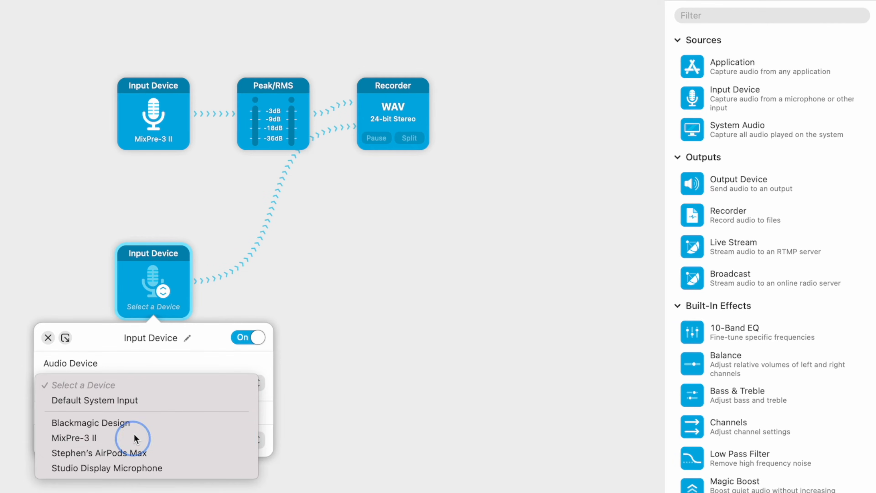
- Set the second Input Device's left channel to 2 and choose its right channel
left_click(49, 413)
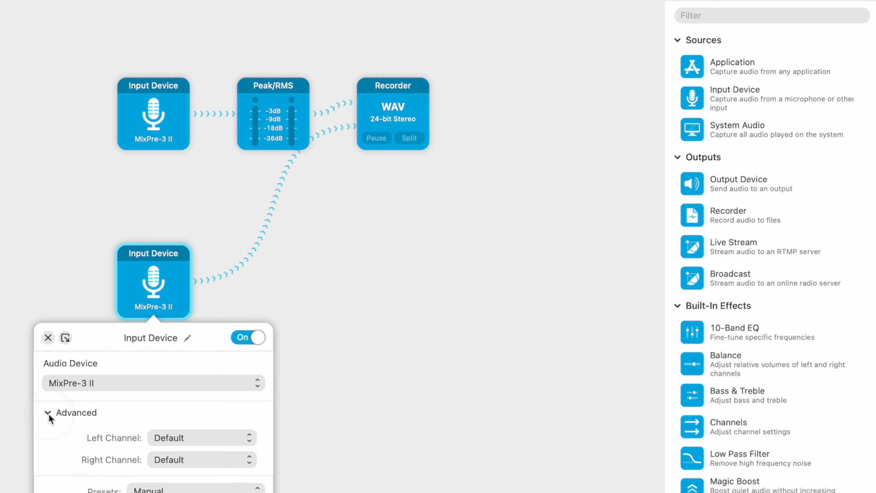
left_click(217, 438)
left_click(214, 469)
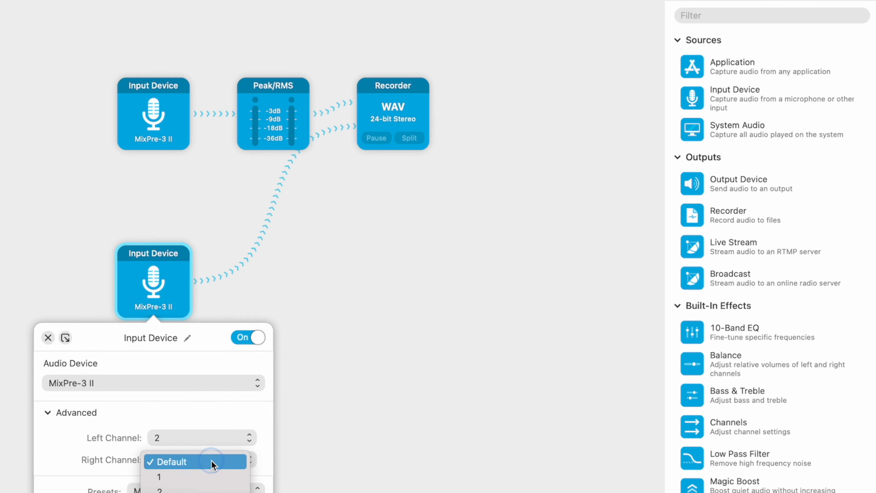
left_click(211, 460)
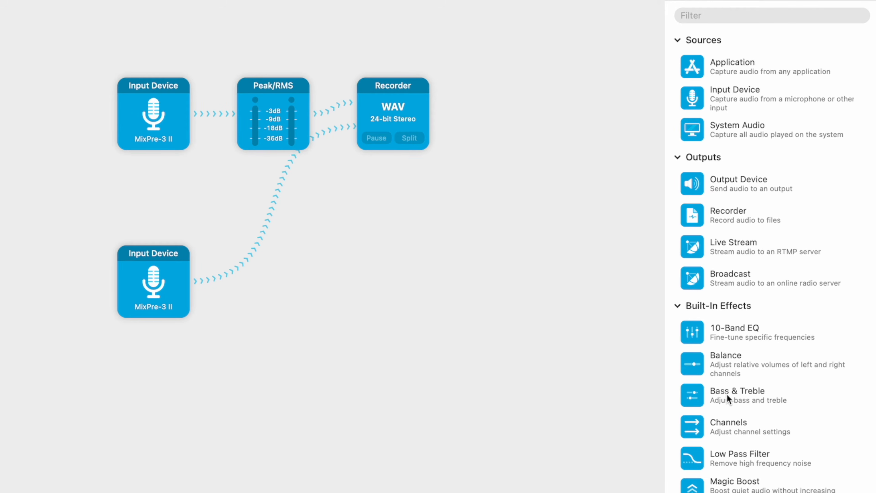
- Add a Peak/RMS Meters block and a Recorder block after the second Input Device
scroll(727, 394, "down", 10)
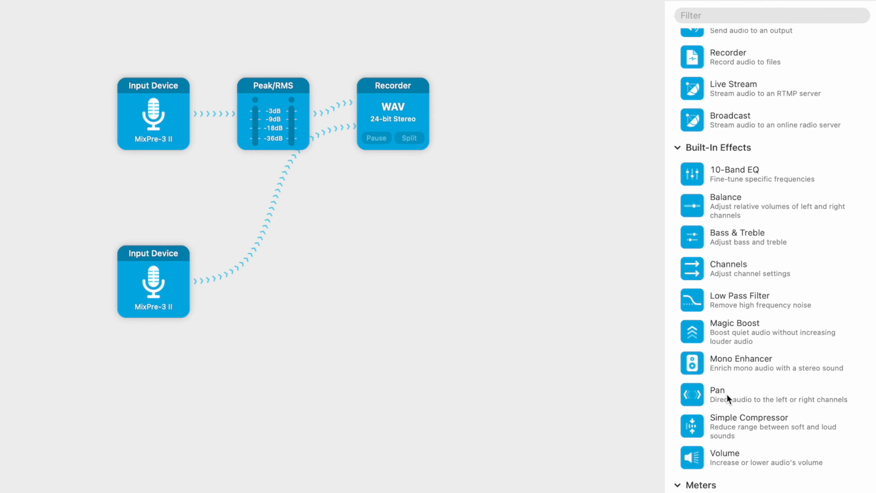
left_click_drag(694, 359, 264, 277)
scroll(798, 129, "up", 10)
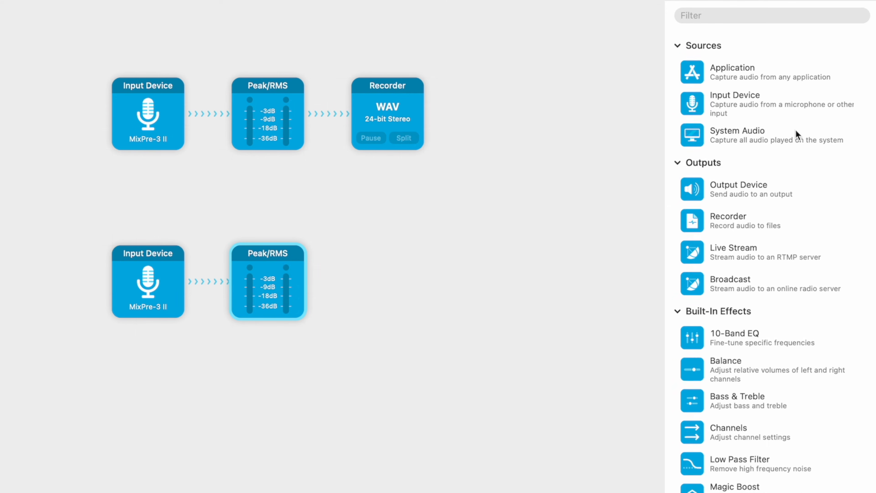
left_click_drag(700, 214, 408, 277)
- Name the second Recorder's file "Custom Channel 2" and set its custom quality to WAV format, 24 Bit type
left_click(379, 279)
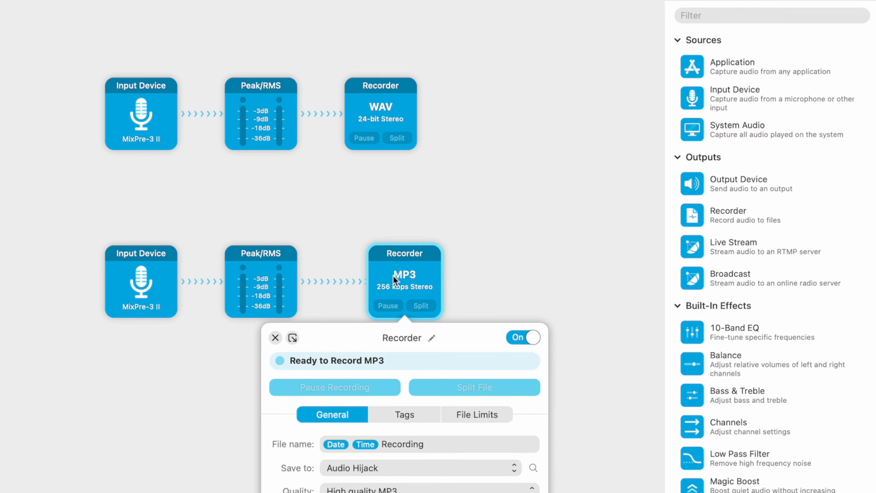
type("Custom Channel 2")
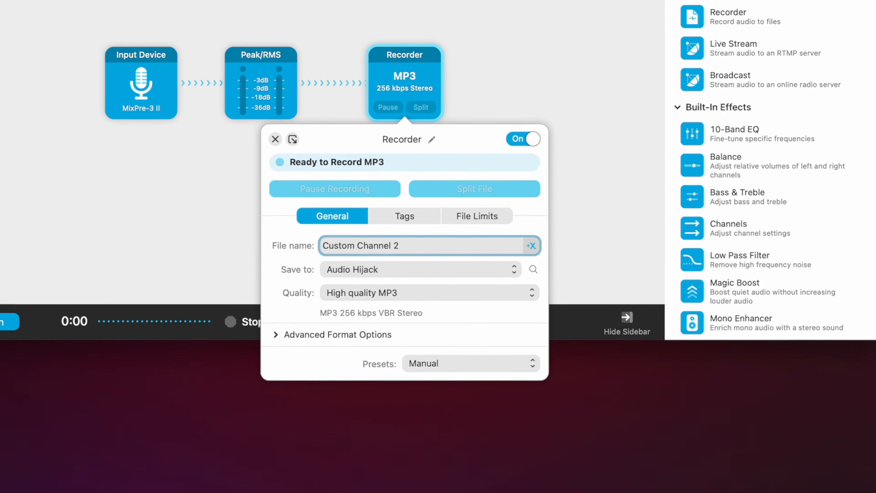
left_click(351, 338)
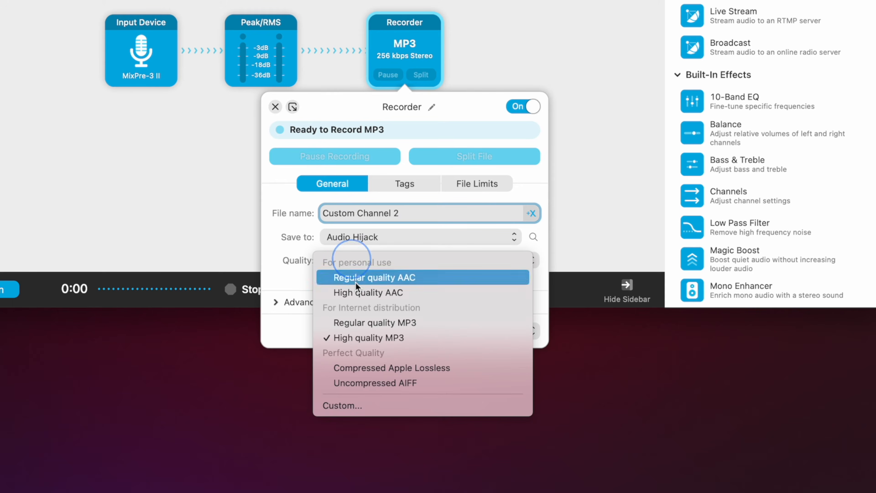
left_click(348, 404)
left_click(343, 329)
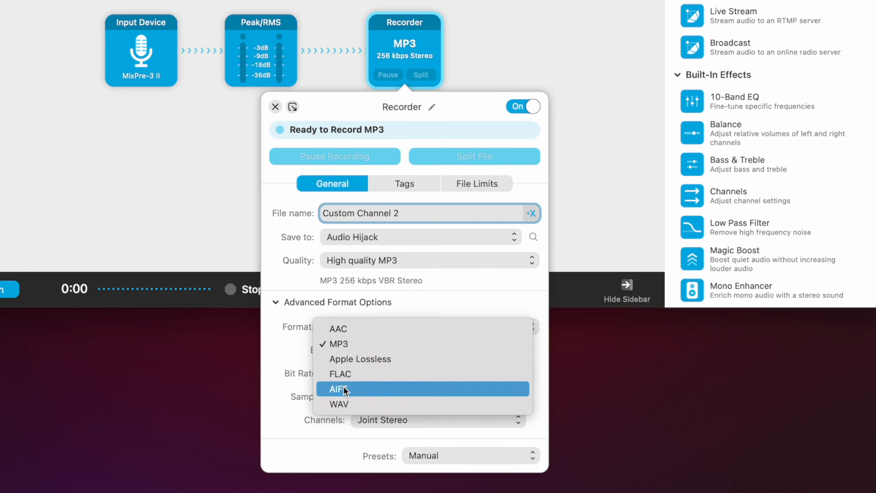
left_click(340, 403)
left_click(432, 347)
left_click(431, 367)
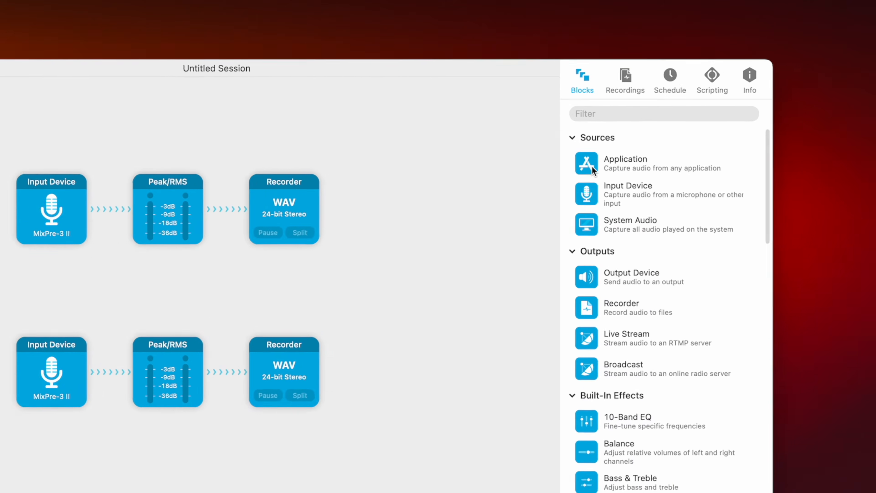
- Add an Application block below the second Input Device, set its source to Google Chrome, and expand its advanced options
left_click_drag(587, 164, 516, 478)
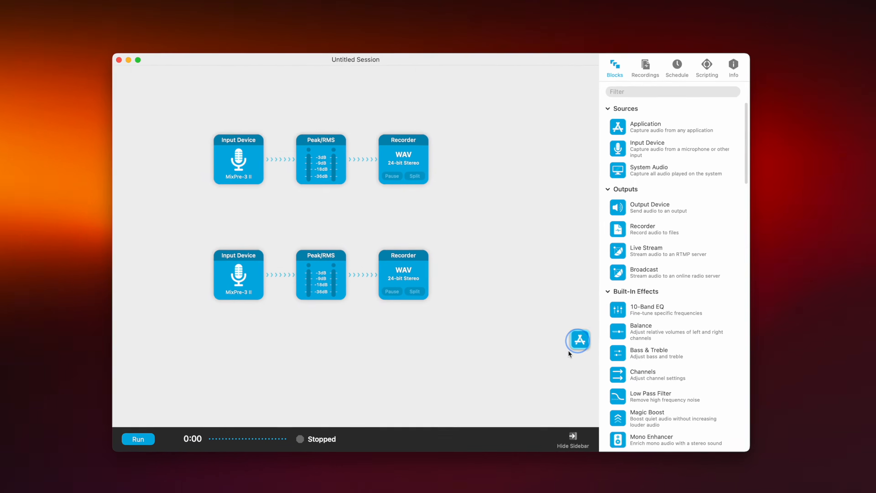
left_click_drag(568, 349, 227, 339)
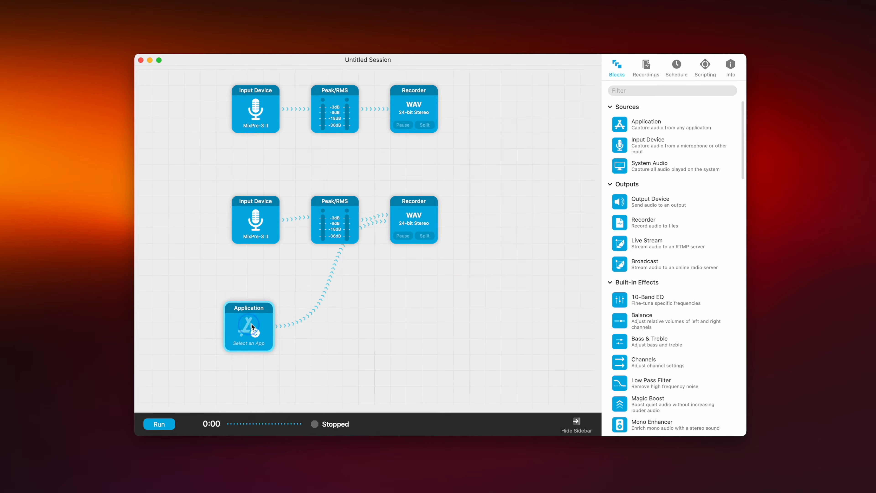
left_click(261, 338)
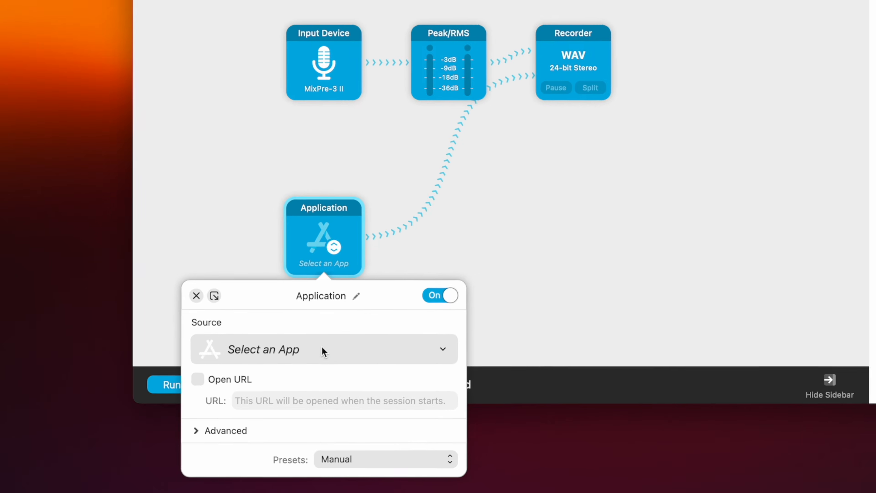
left_click(256, 403)
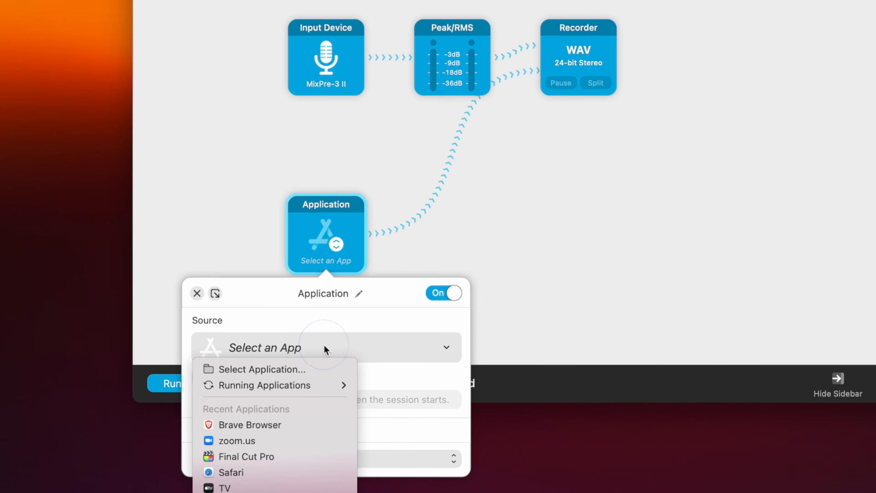
mouse_move(327, 384)
left_click(400, 401)
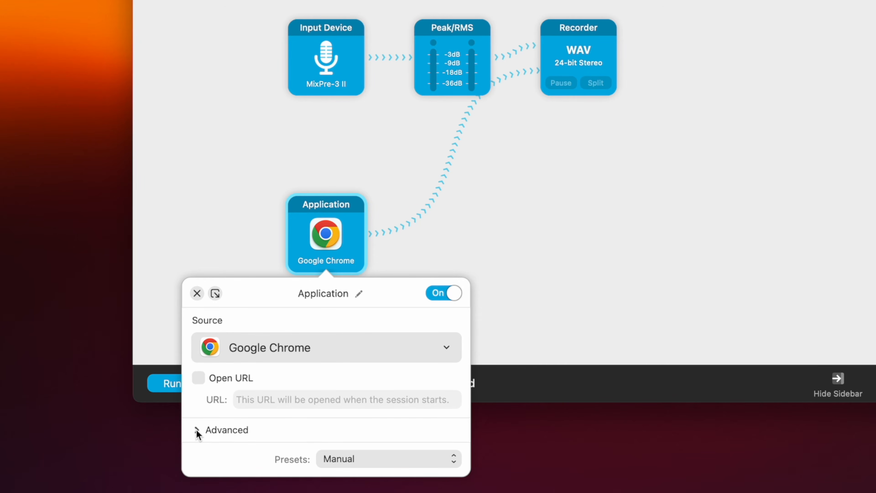
left_click(197, 430)
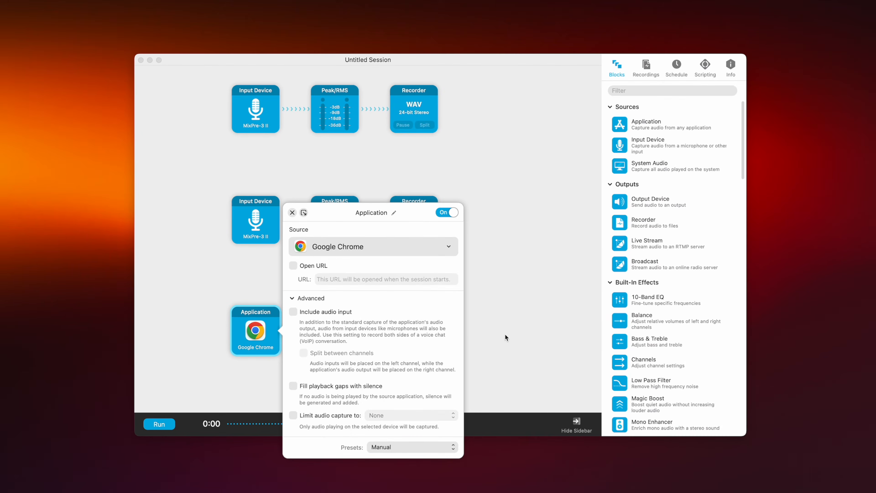
left_click(506, 337)
- Add a Peak/RMS Meters block and a Recorder block after the Google Chrome Application block
scroll(685, 294, "down", 10)
left_click_drag(612, 278, 348, 331)
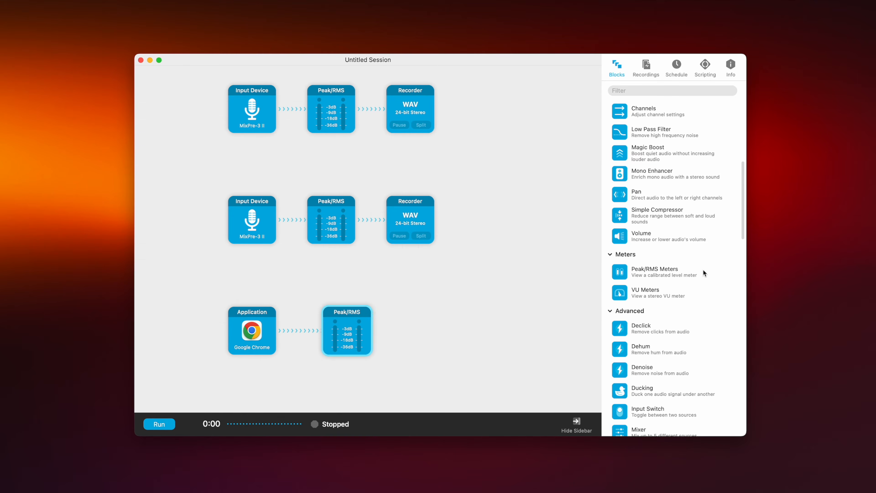
scroll(706, 265, "up", 10)
left_click_drag(623, 218, 431, 331)
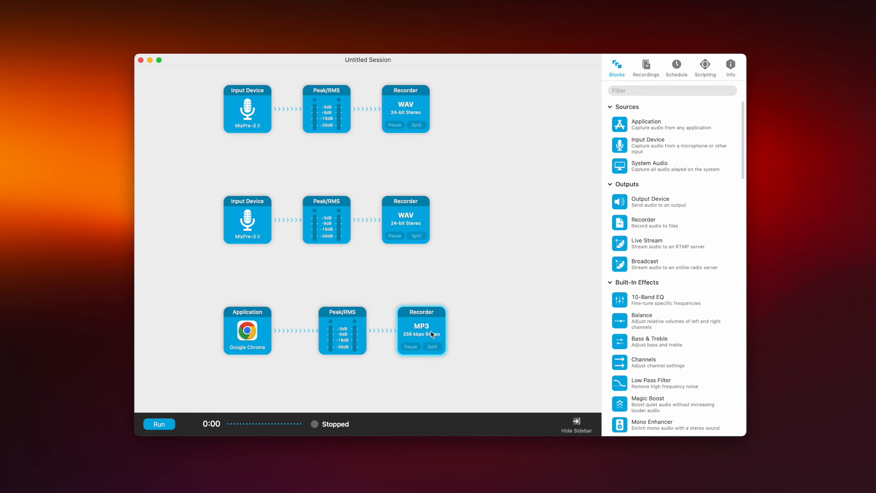
- Name the third Recorder's file "Remote Title" and set its custom quality to WAV format, 24 Bit type, 48.0 kHz sample rate
left_click(431, 325)
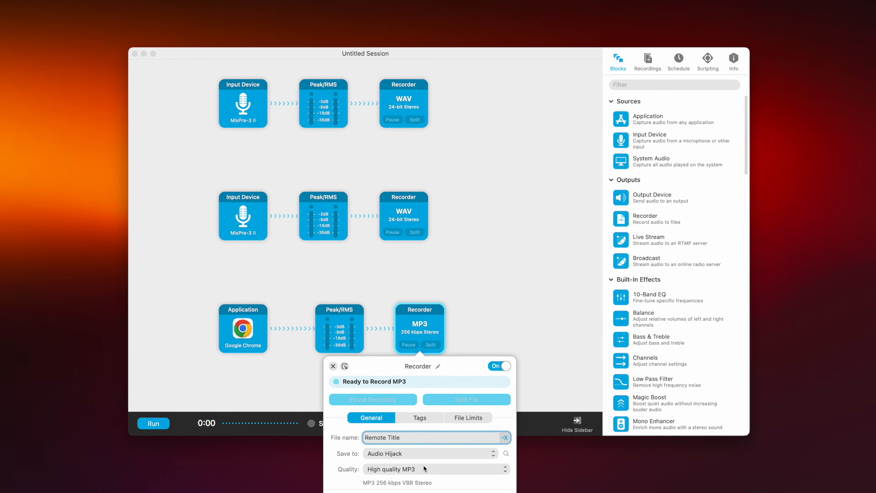
left_click(423, 466)
left_click(485, 298)
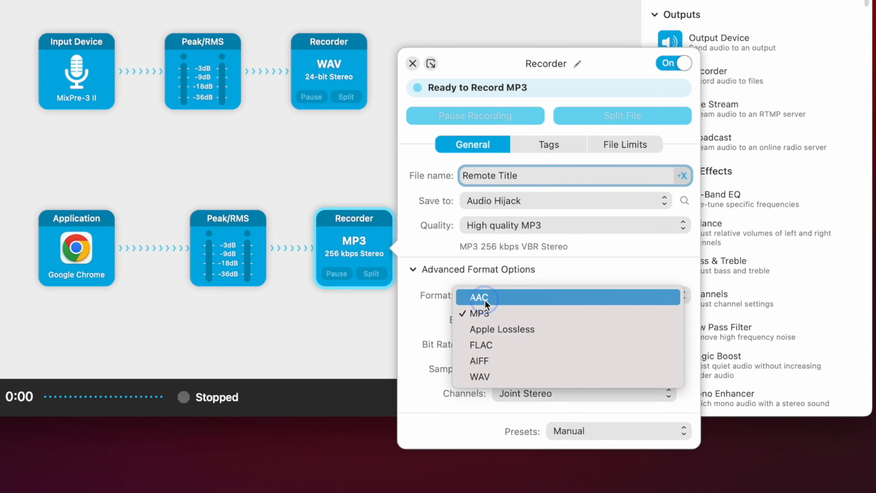
left_click(466, 376)
left_click(519, 325)
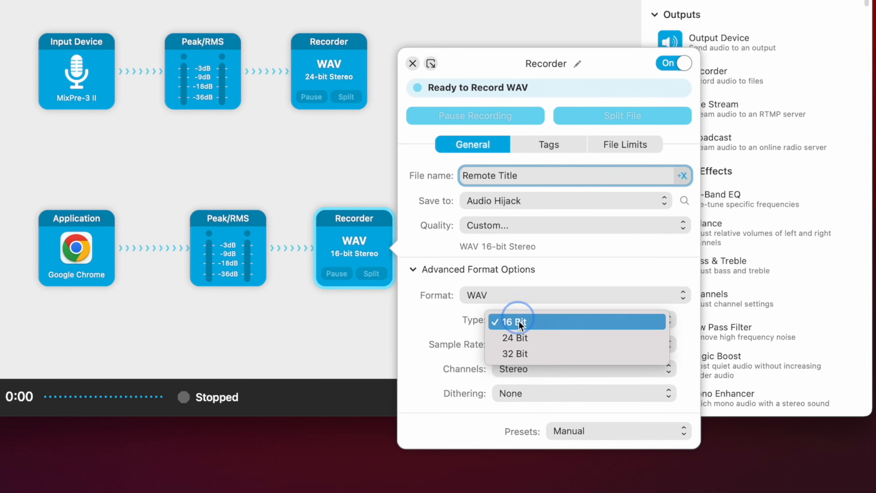
left_click(520, 336)
left_click(544, 347)
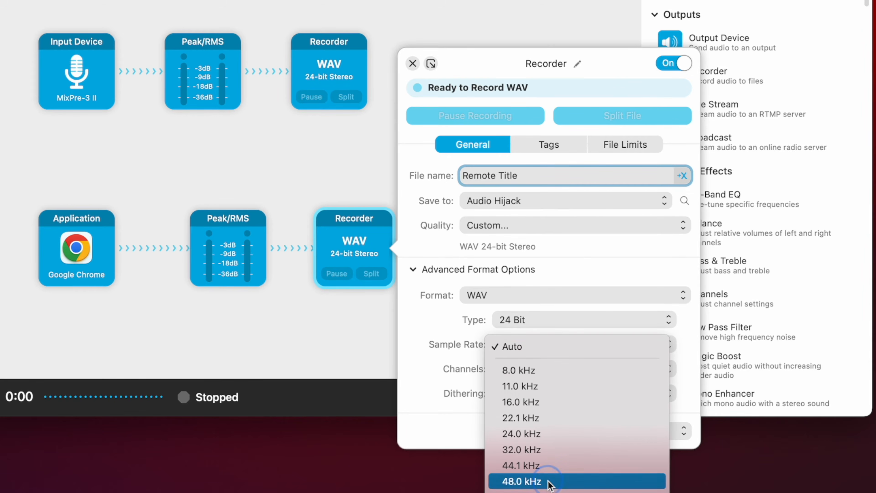
left_click(549, 482)
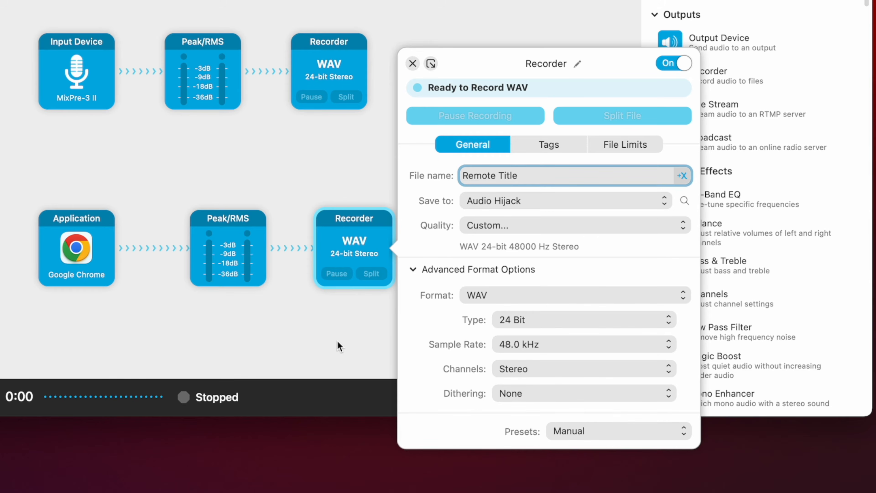
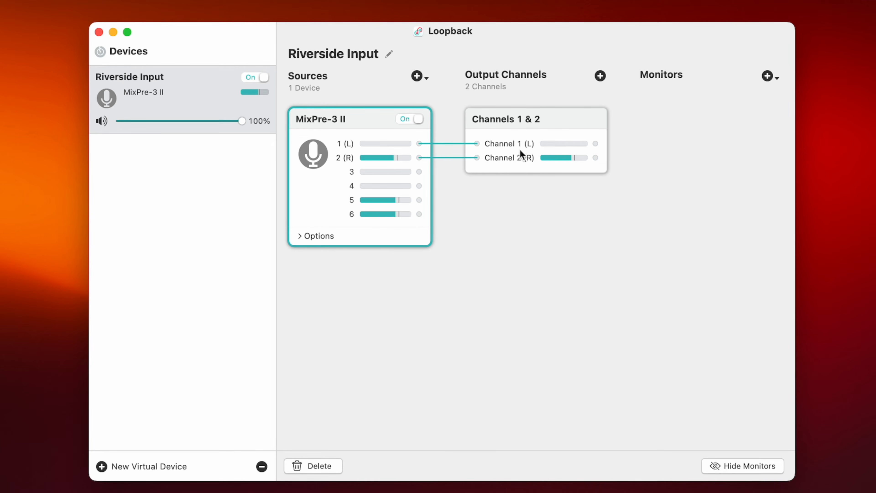
- In Loopback's Riverside Input device, route MixPre-3 II channel 2 to output Channel 1 as well, and add Safari and Music as sources
left_click_drag(417, 156, 476, 143)
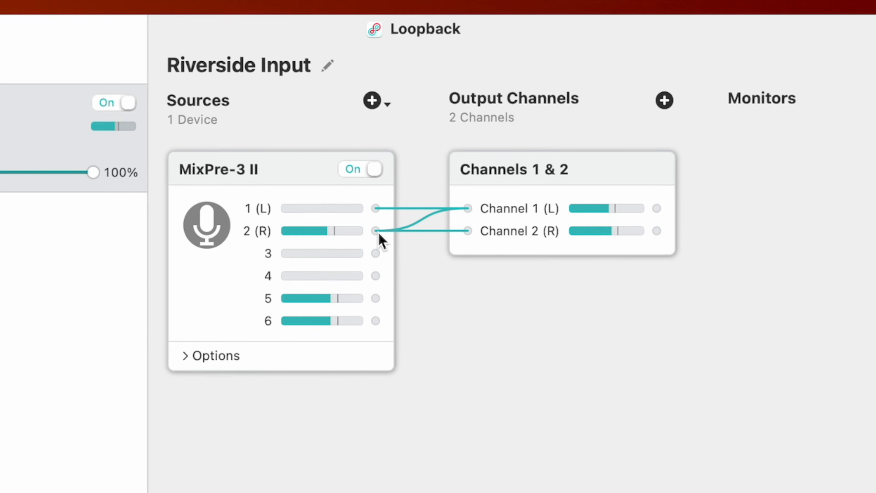
left_click_drag(378, 233, 468, 208)
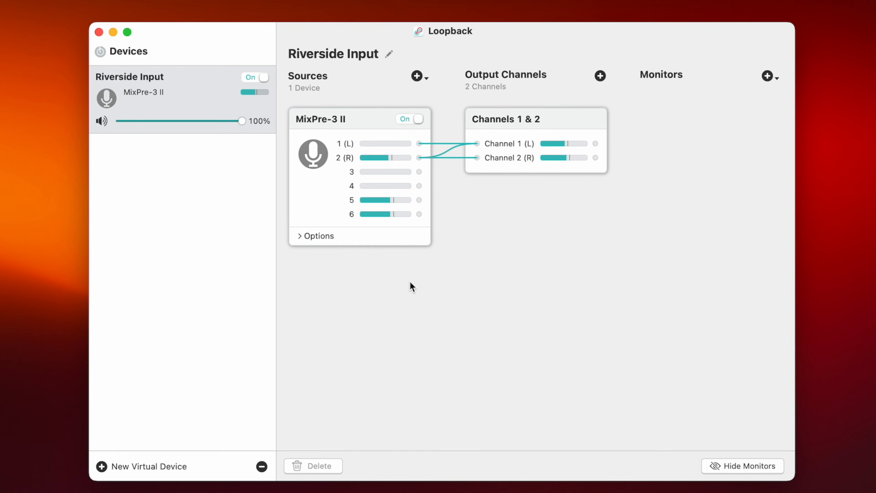
left_click(417, 76)
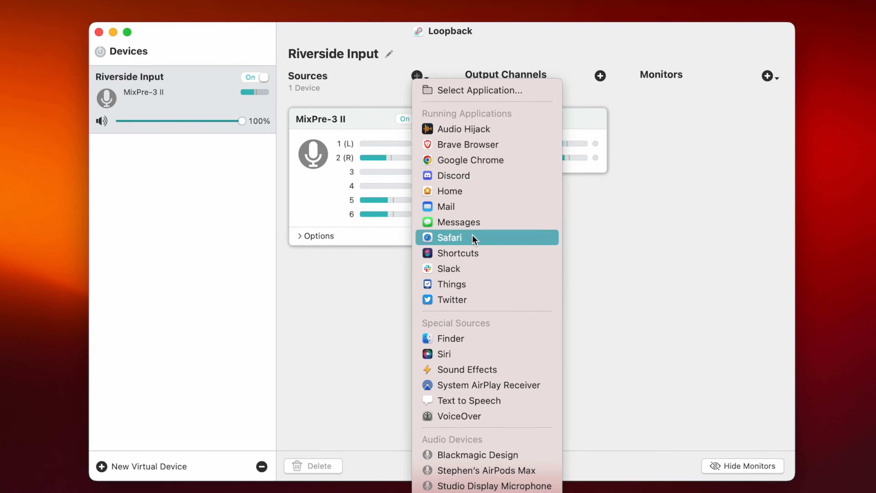
left_click(449, 237)
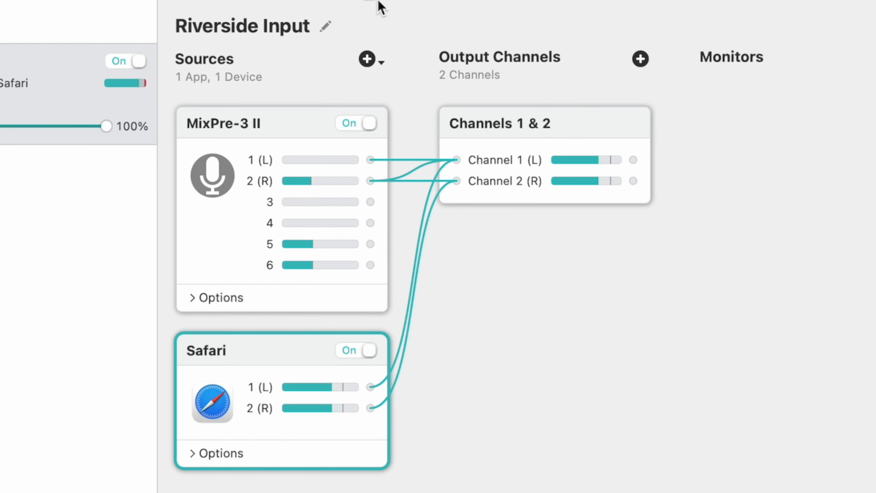
left_click(368, 60)
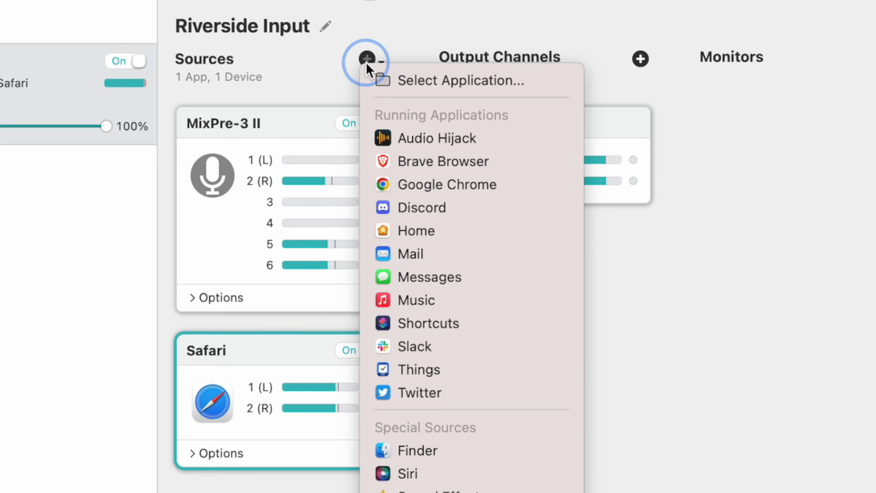
left_click(416, 301)
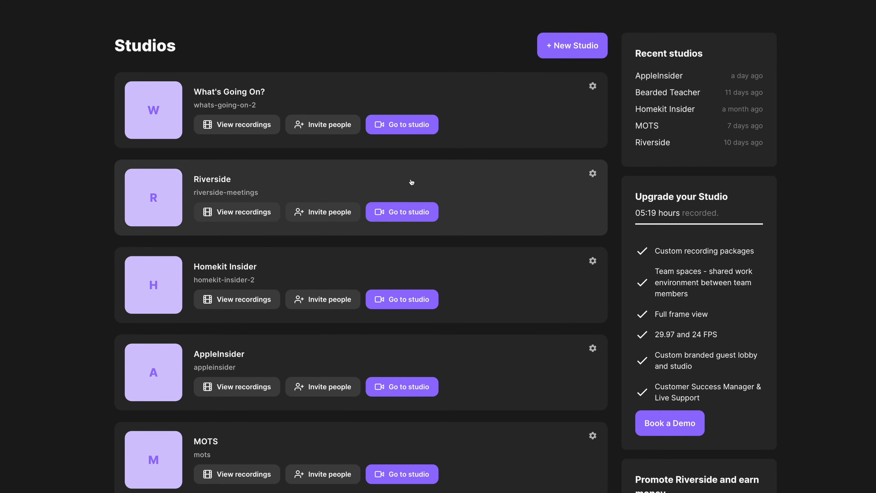
- Switch to Riverside, open the Riverside studio's lobby and choose Loopback Audio (Virtual) as the microphone
left_click(407, 211)
left_click(665, 275)
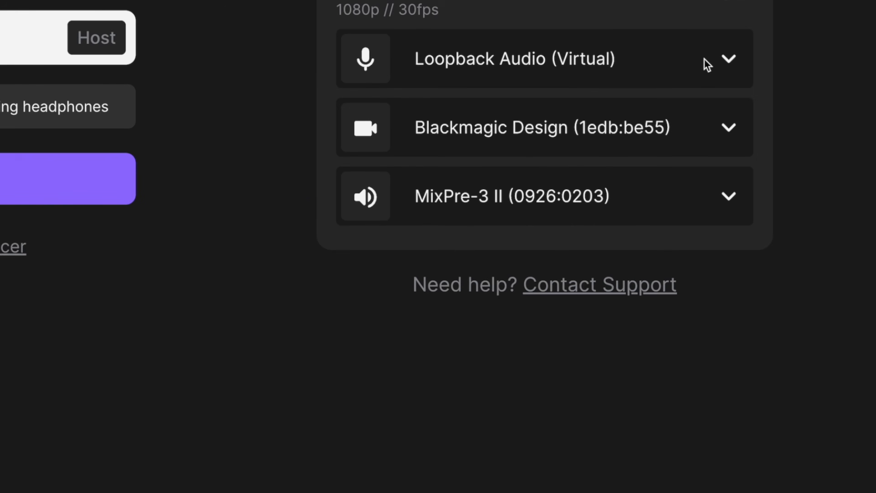
left_click(707, 65)
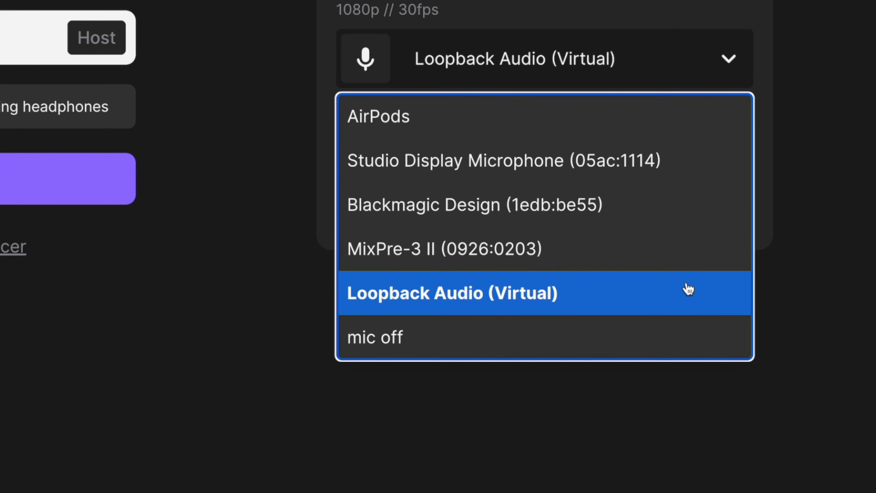
left_click(688, 289)
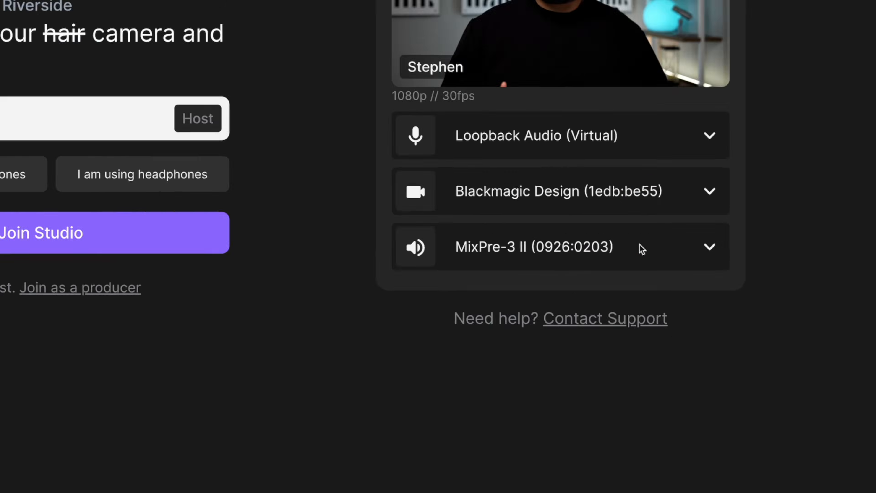
- Choose MixPre-3 II (0926:0203) as the speaker and join the studio with the headphones option selected
left_click(636, 338)
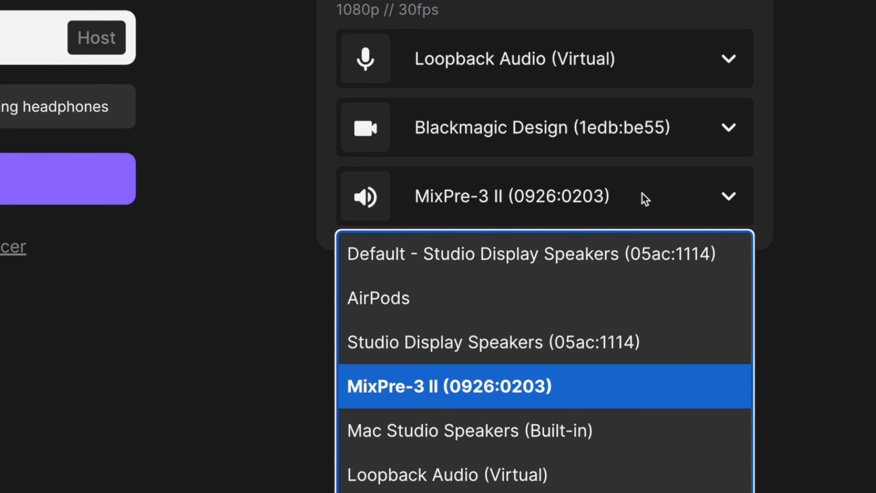
left_click(645, 199)
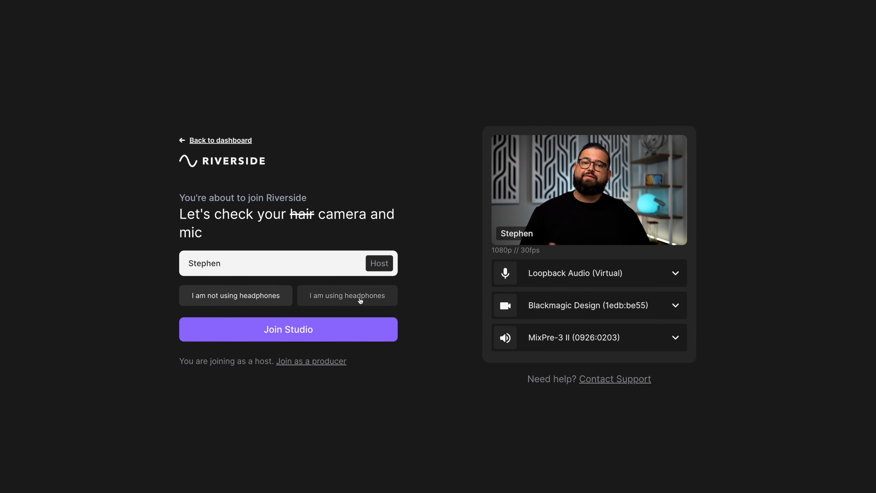
left_click(360, 299)
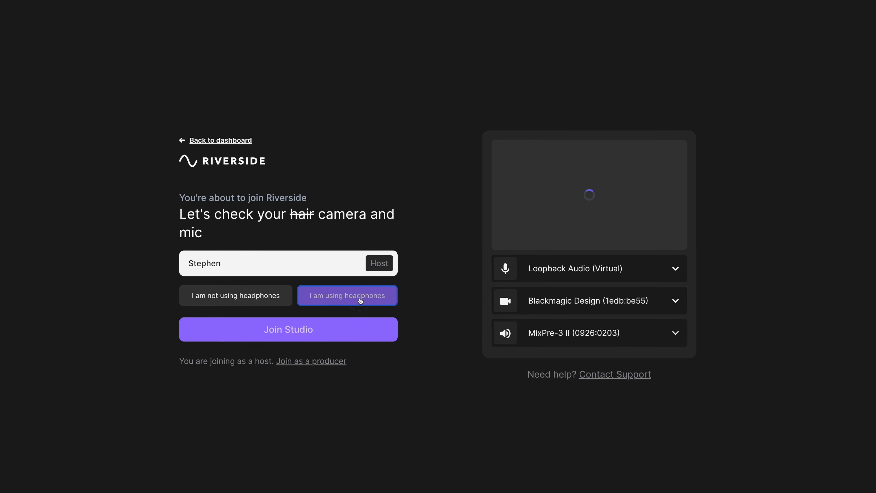
left_click(358, 320)
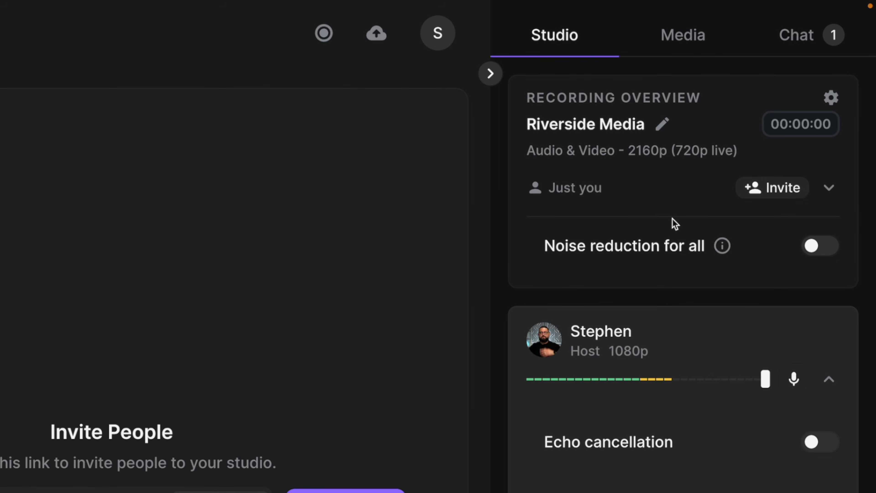
- Upload the audio file Grime_Ghost_Beatz_instrumental_LOSSLESS to the studio's media board
left_click(672, 34)
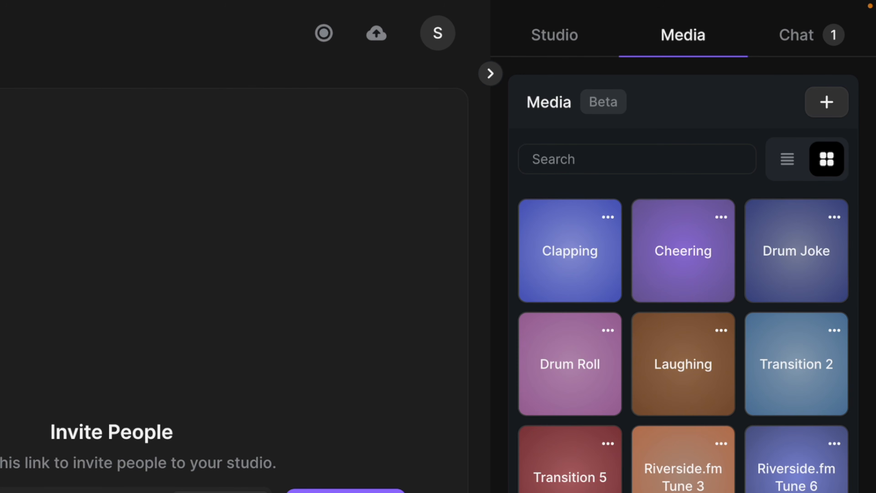
left_click(817, 110)
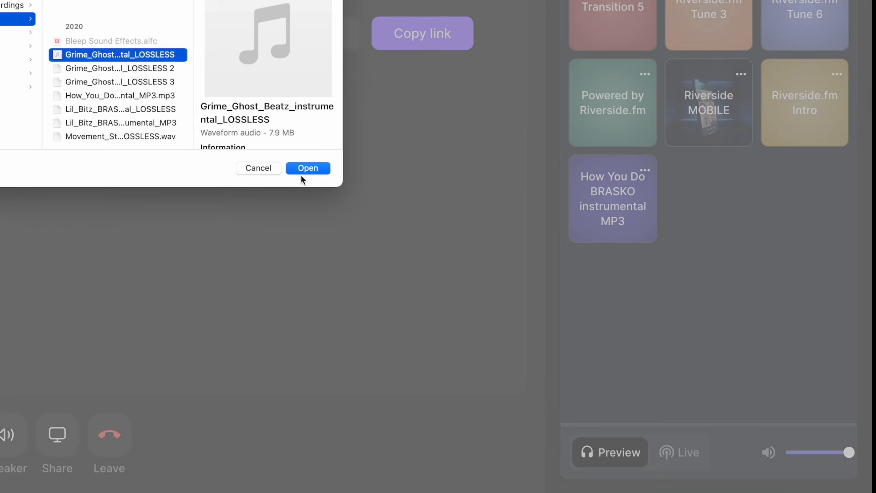
left_click(305, 170)
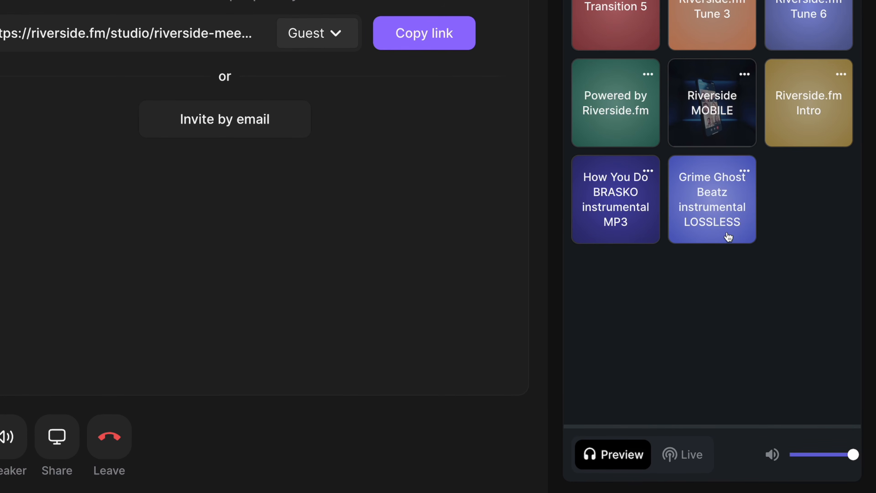
- Rename the uploaded Grime Ghost Beatz clip as "Podcast Intro"
left_click(744, 171)
left_click(772, 195)
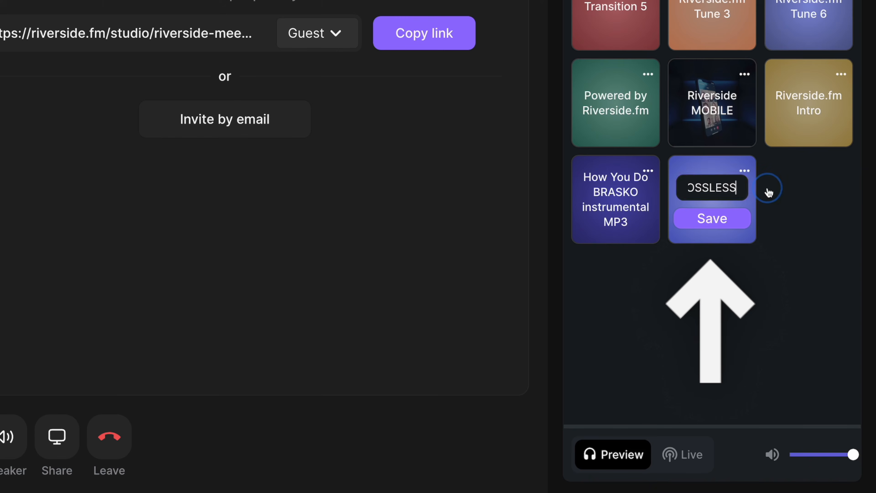
triple_click(715, 188)
type("Podca")
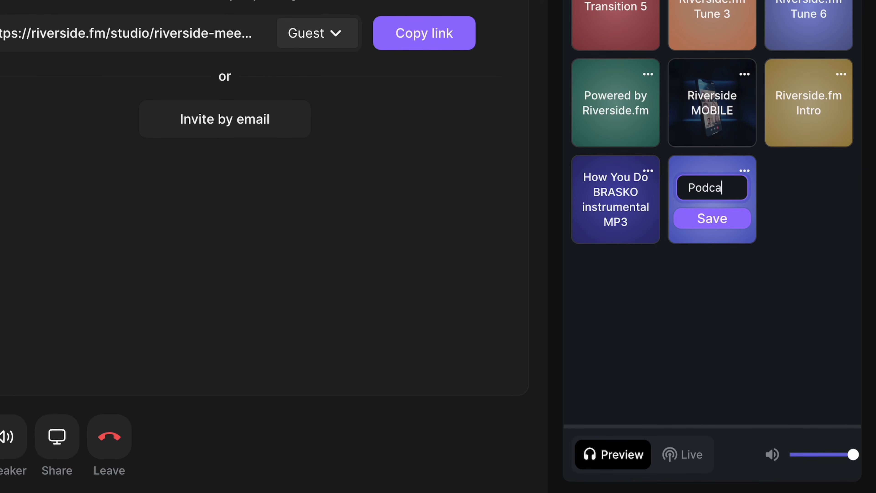
left_click(717, 216)
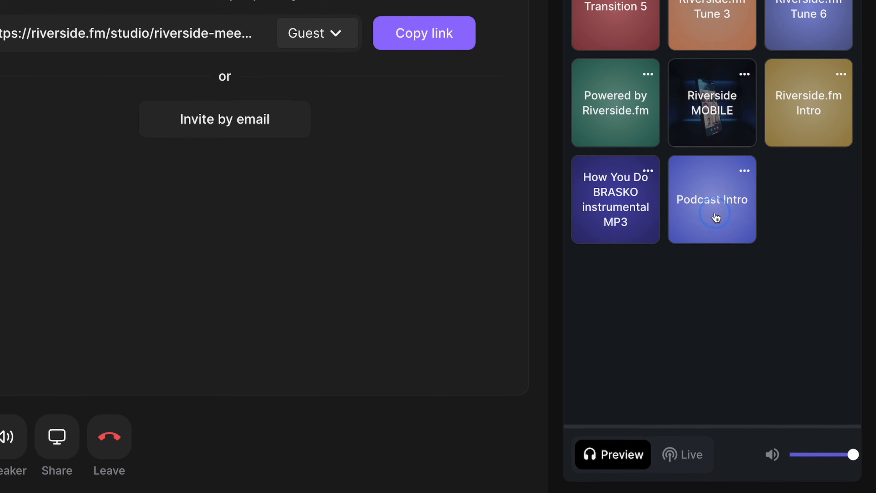
- Preview the Podcast Intro clip, and switch media playback to Live at a lower volume
left_click(702, 218)
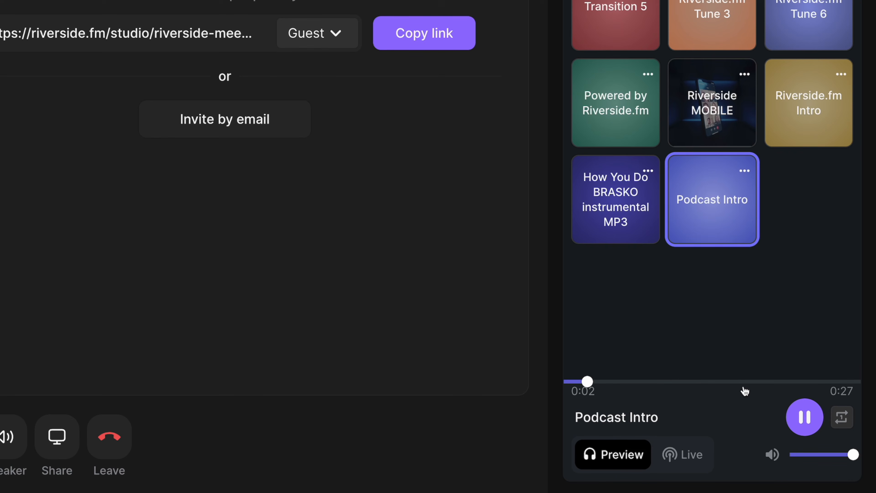
left_click(677, 461)
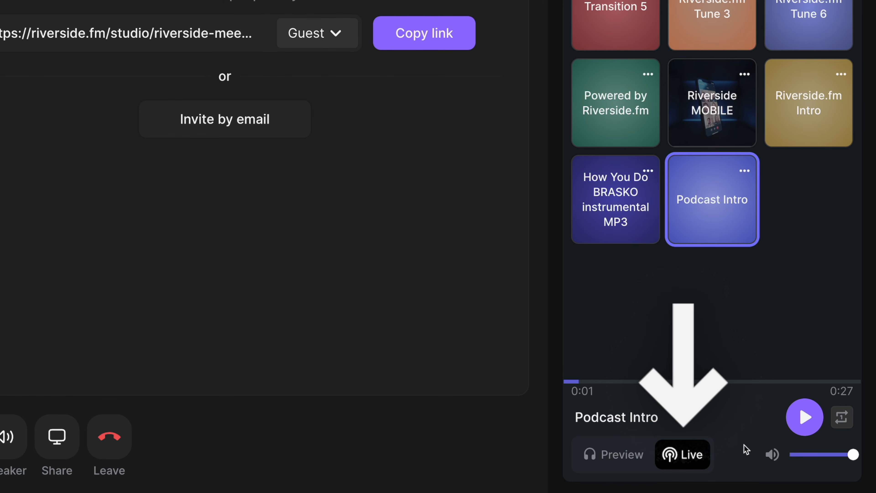
left_click_drag(847, 455, 828, 457)
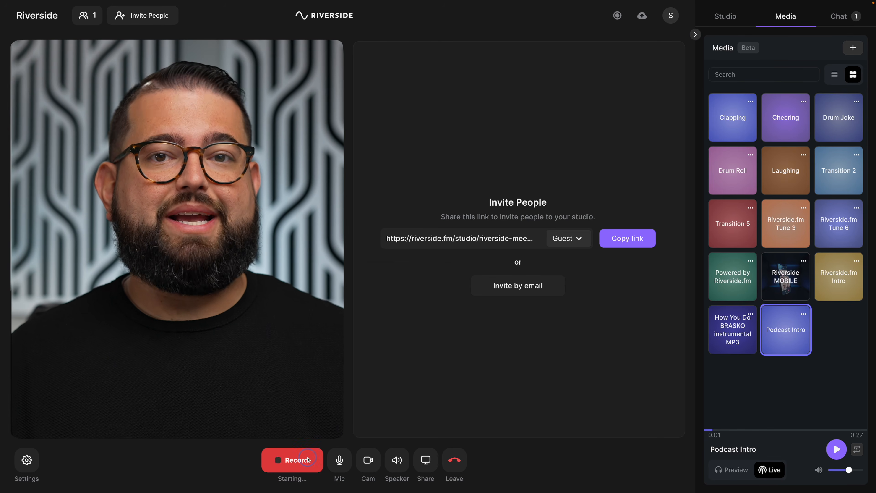
- Start the studio recording and play the Podcast Intro clip live
left_click(308, 459)
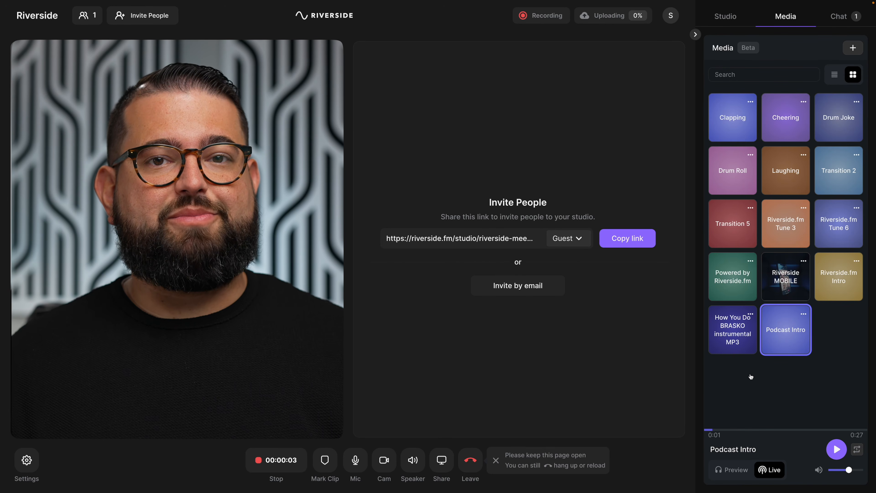
left_click(767, 320)
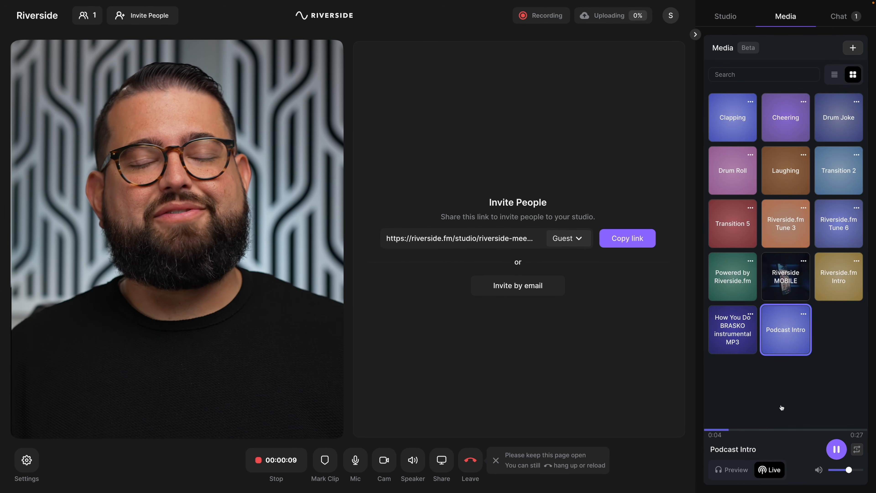